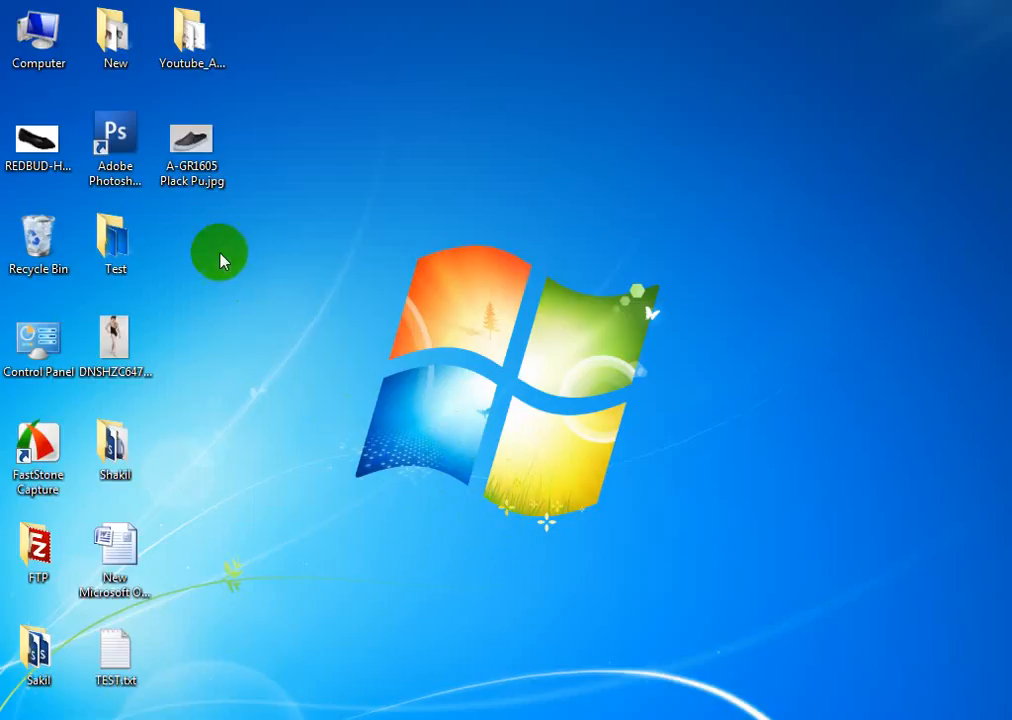
Start Photoshop, open the desktop image A-GR1605 Plack Pu.jpg in it, and switch to full screen mode with the menu bar.
{"action": "double_click", "coordinate": [98, 150]}
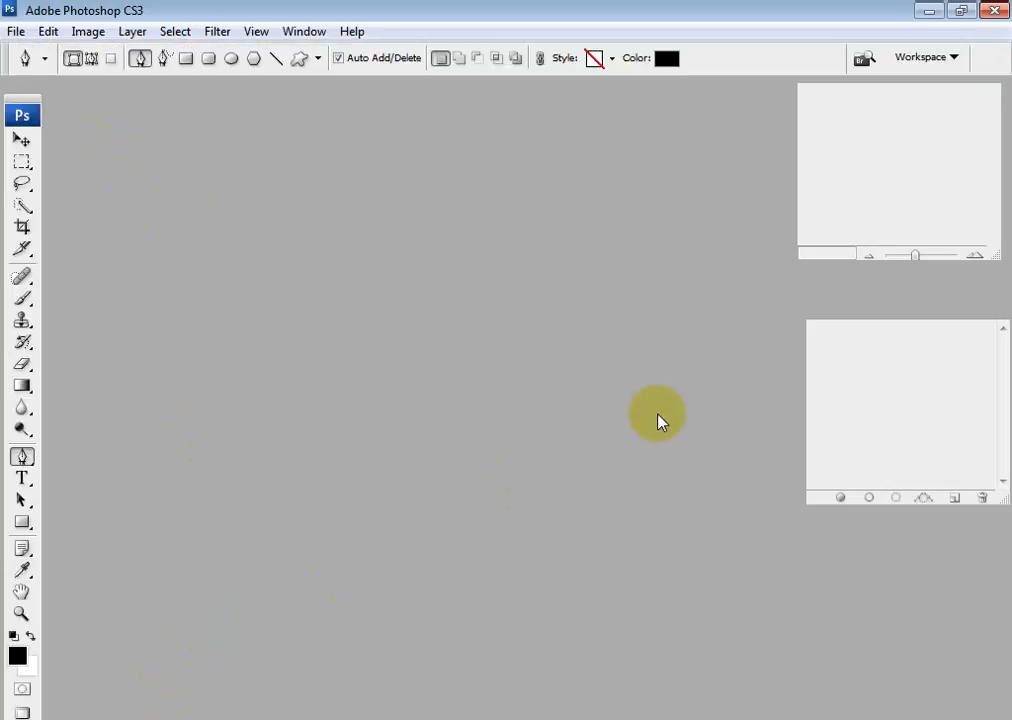
{"action": "left_click", "coordinate": [928, 12]}
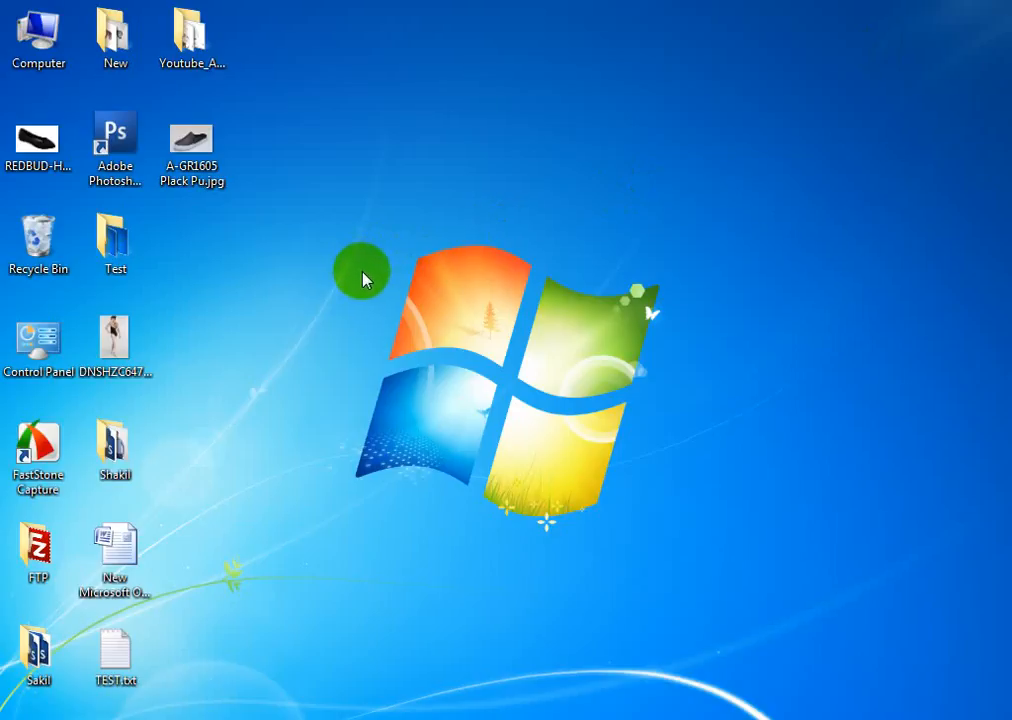
{"action": "left_click", "coordinate": [208, 167]}
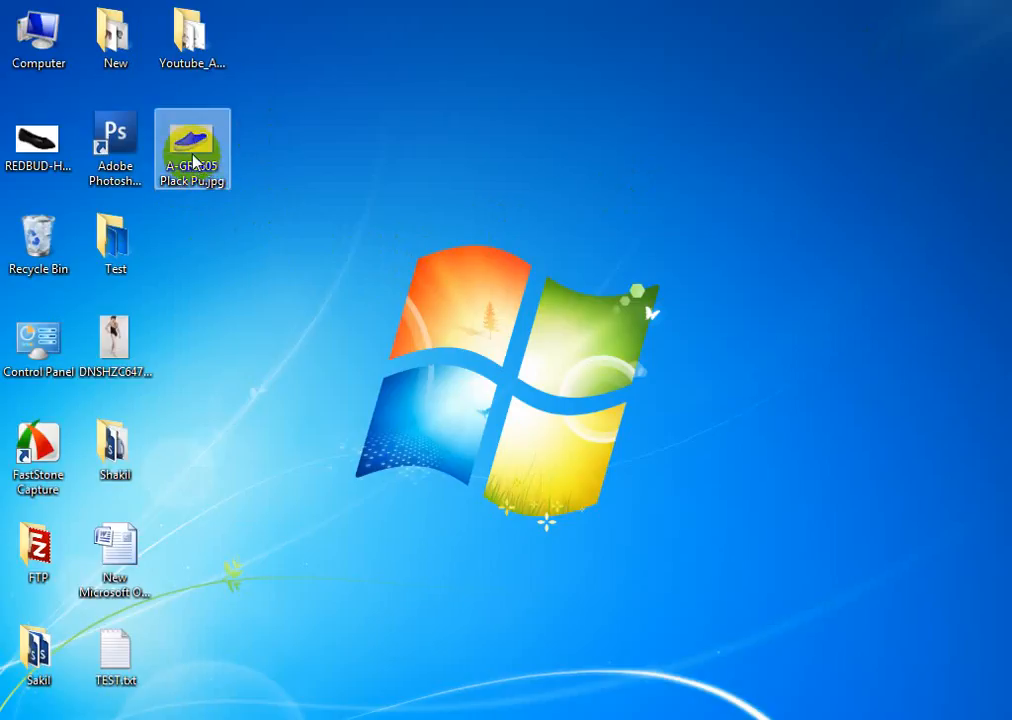
{"action": "left_click", "coordinate": [175, 215]}
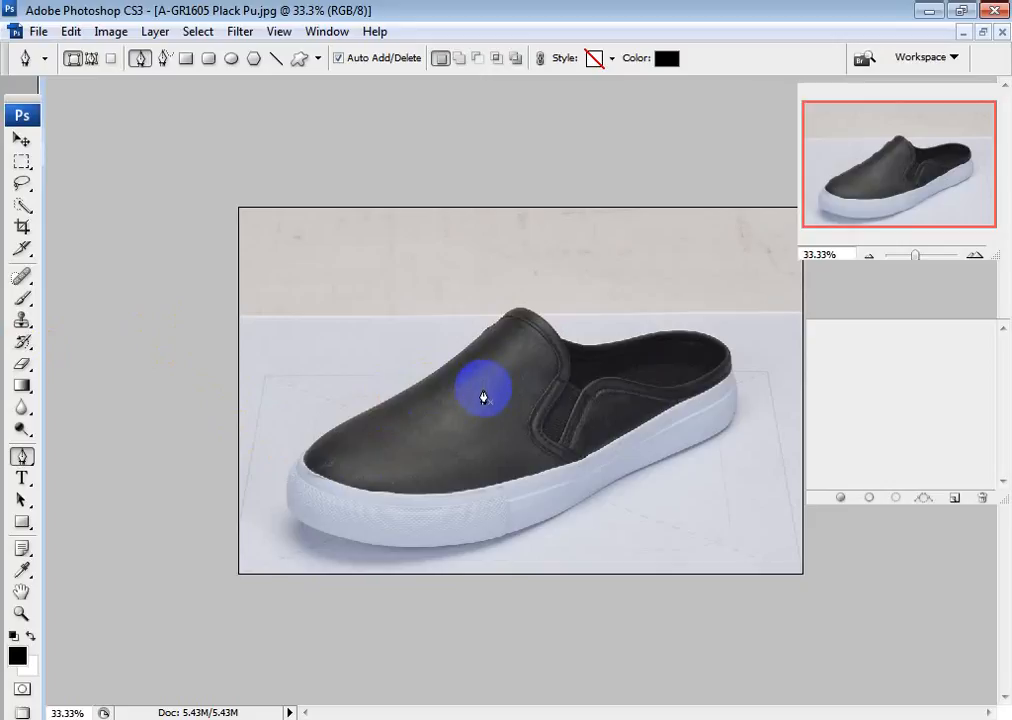
{"action": "key", "text": "f"}
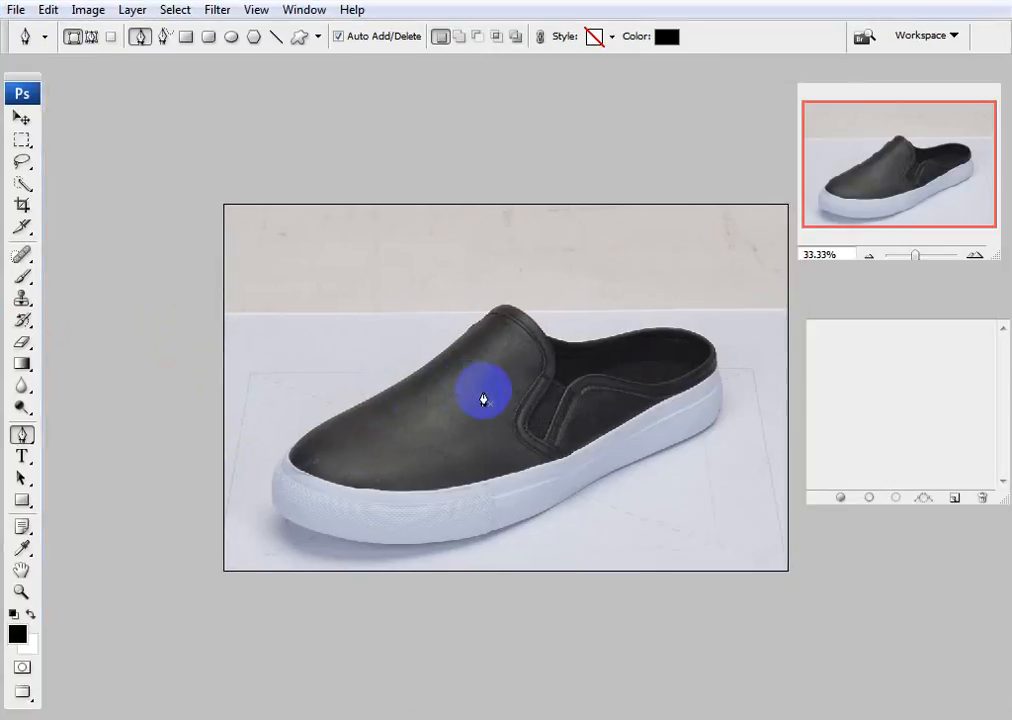
Add a new empty path to the shoe image for tracing the outline with the Pen tool.
{"action": "left_click_drag", "start_coordinate": [450, 409], "coordinate": [303, 377]}
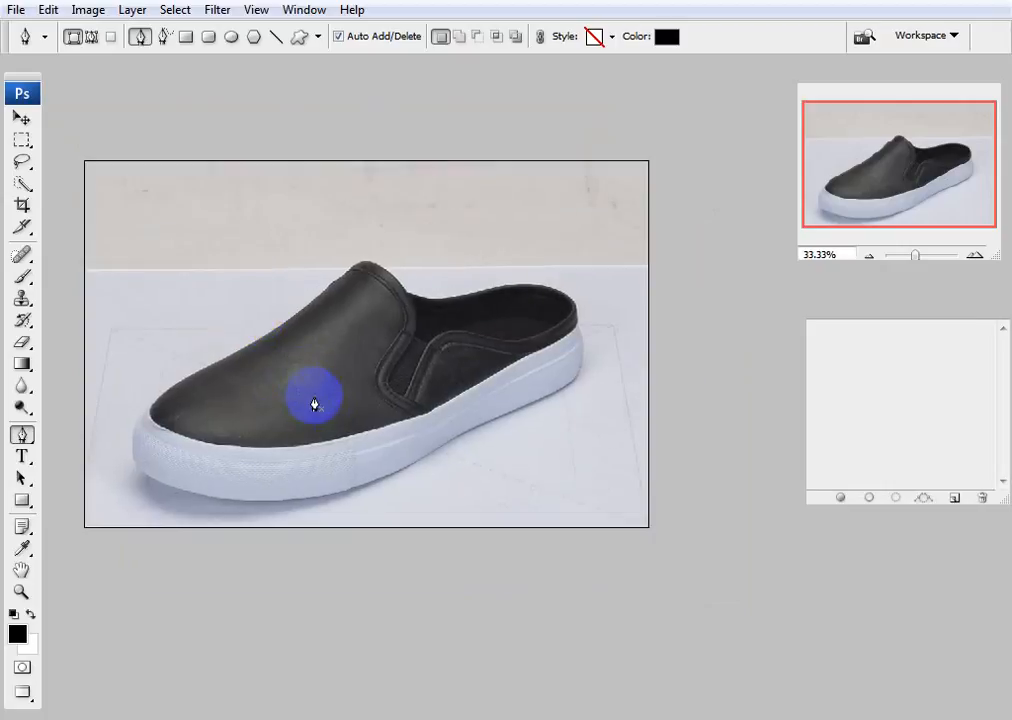
{"action": "left_click_drag", "start_coordinate": [316, 395], "coordinate": [317, 360]}
{"action": "left_click_drag", "start_coordinate": [436, 381], "coordinate": [409, 445]}
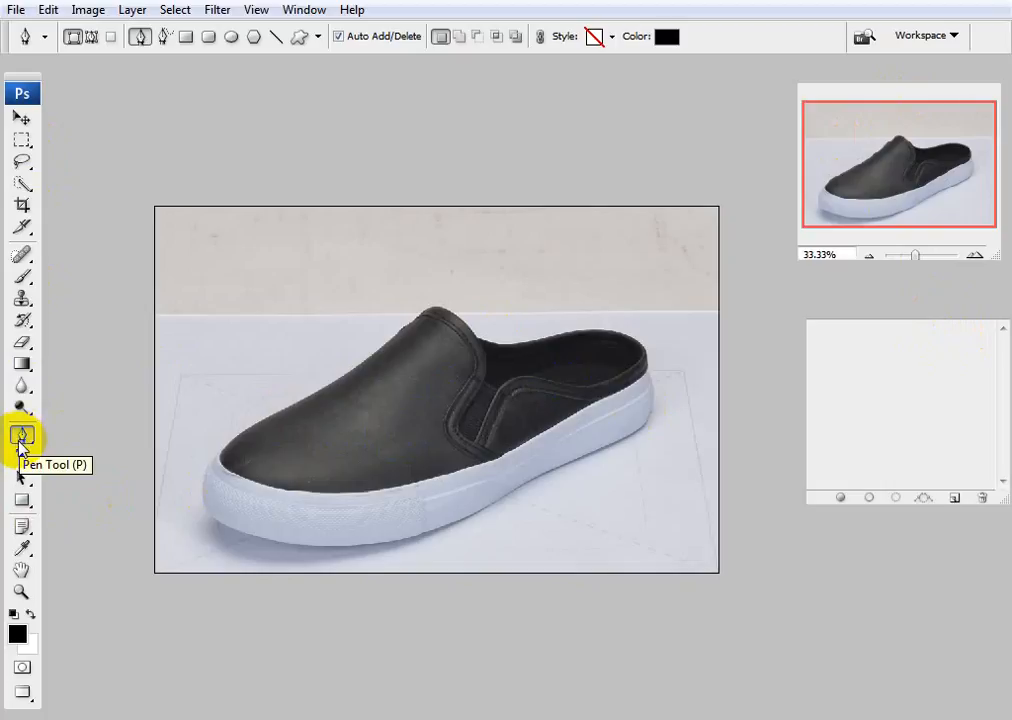
{"action": "left_click_drag", "start_coordinate": [368, 467], "coordinate": [484, 460]}
{"action": "scroll", "coordinate": [366, 461], "scroll_direction": "up", "scroll_amount": 3}
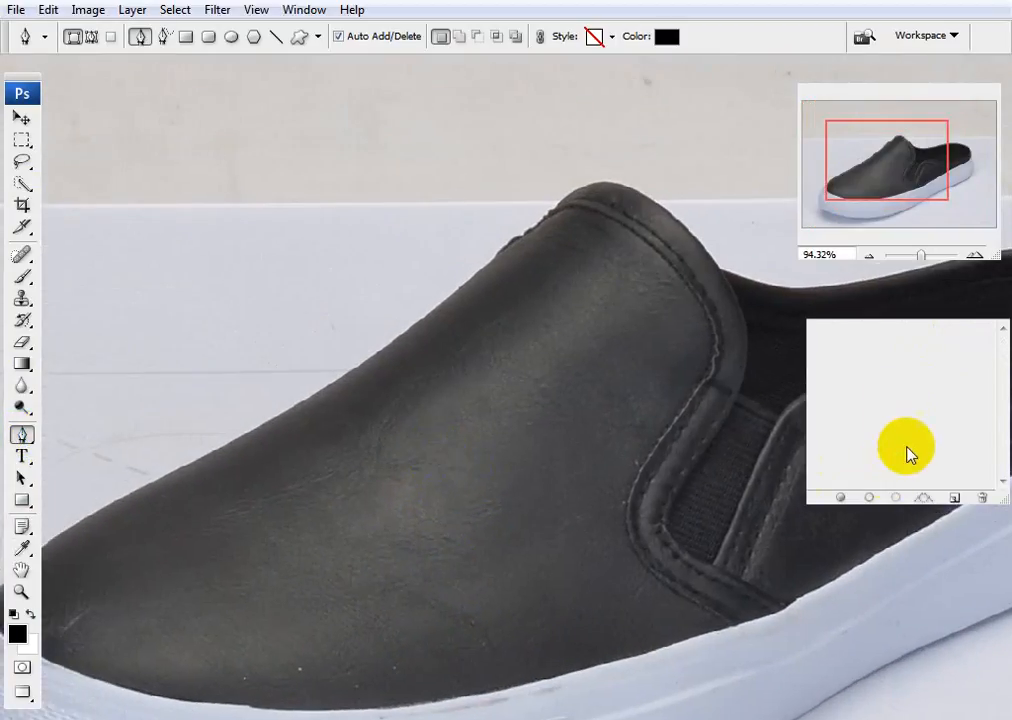
{"action": "left_click", "coordinate": [899, 328]}
{"action": "left_click", "coordinate": [956, 498]}
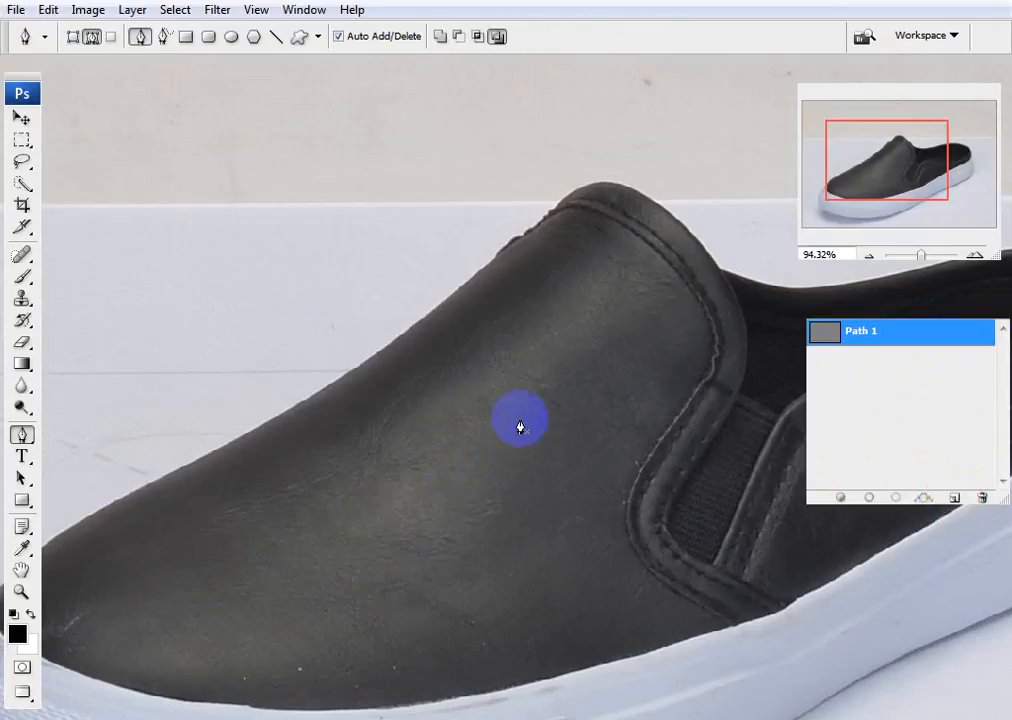
Start the pen path at the tongue's front edge and trace past the uneven stitching down the upper's slope.
{"action": "left_click_drag", "start_coordinate": [520, 425], "coordinate": [476, 368]}
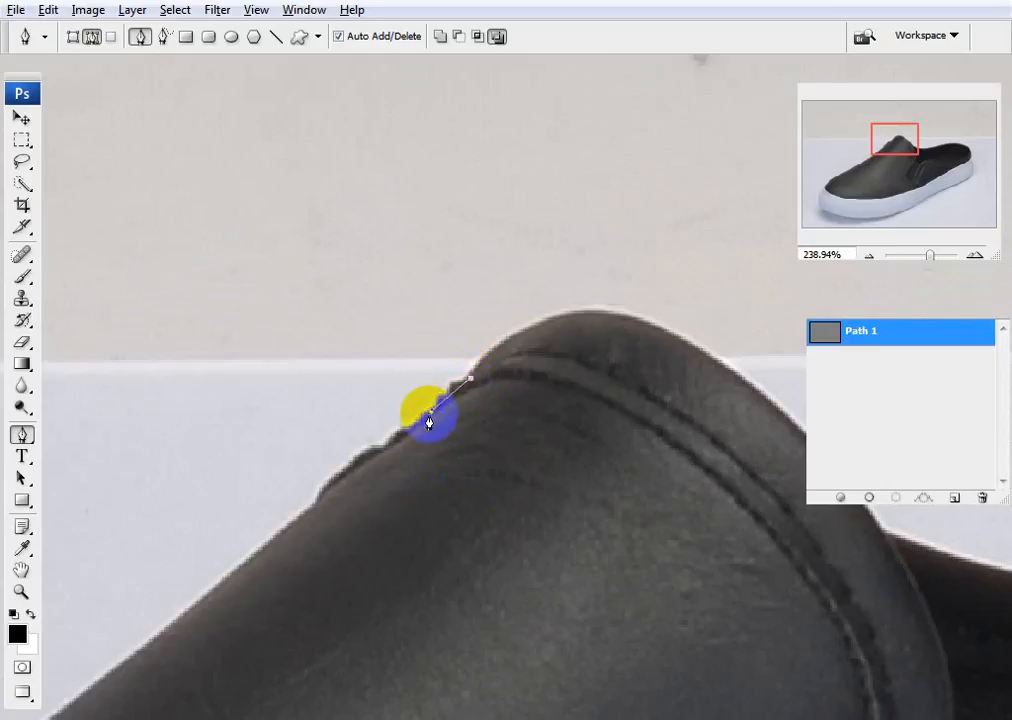
{"action": "left_click_drag", "start_coordinate": [362, 488], "coordinate": [472, 386]}
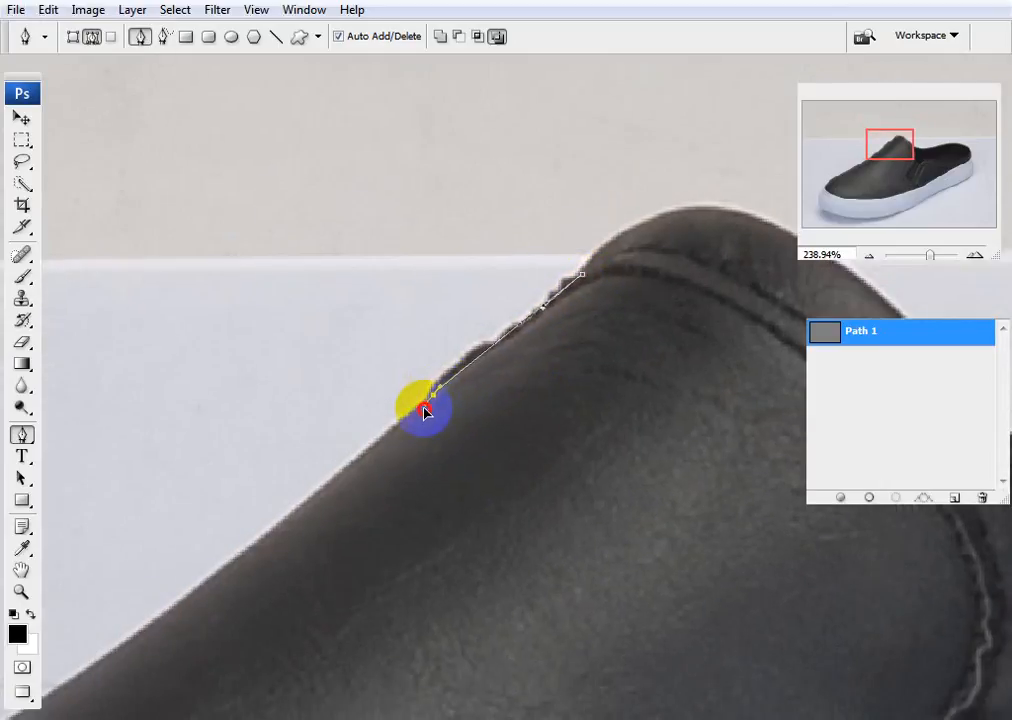
{"action": "left_click_drag", "start_coordinate": [424, 406], "coordinate": [410, 412]}
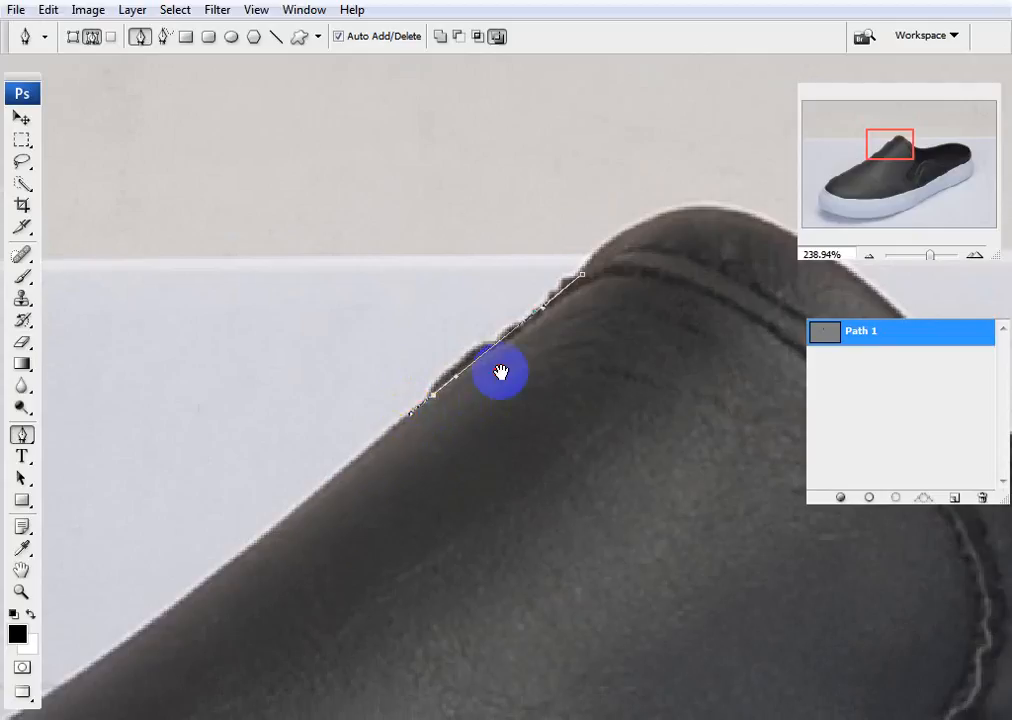
{"action": "left_click_drag", "start_coordinate": [501, 373], "coordinate": [681, 243]}
{"action": "left_click_drag", "start_coordinate": [377, 510], "coordinate": [410, 438]}
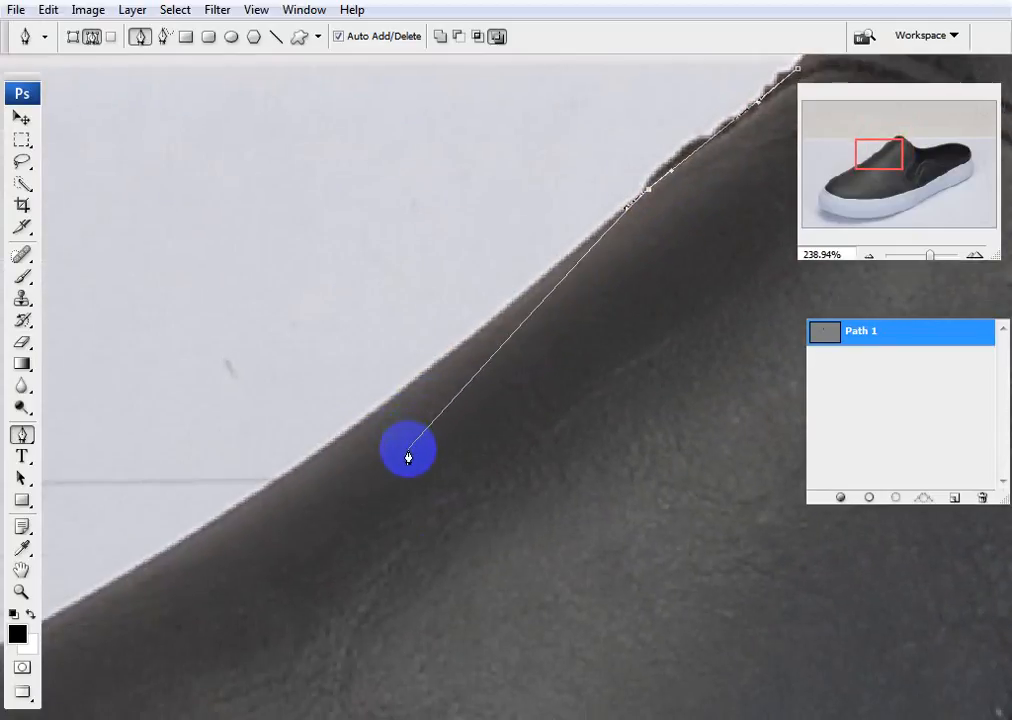
{"action": "left_click_drag", "start_coordinate": [336, 479], "coordinate": [401, 439]}
{"action": "left_click_drag", "start_coordinate": [441, 381], "coordinate": [591, 297]}
Continue the pen path down the upper's front edge to the toe, where the white sole begins.
{"action": "left_click_drag", "start_coordinate": [273, 486], "coordinate": [436, 436]}
{"action": "left_click_drag", "start_coordinate": [321, 490], "coordinate": [327, 425]}
{"action": "left_click_drag", "start_coordinate": [346, 378], "coordinate": [491, 342]}
{"action": "left_click_drag", "start_coordinate": [300, 412], "coordinate": [266, 444]}
{"action": "left_click_drag", "start_coordinate": [238, 494], "coordinate": [362, 375]}
{"action": "left_click_drag", "start_coordinate": [281, 445], "coordinate": [359, 390]}
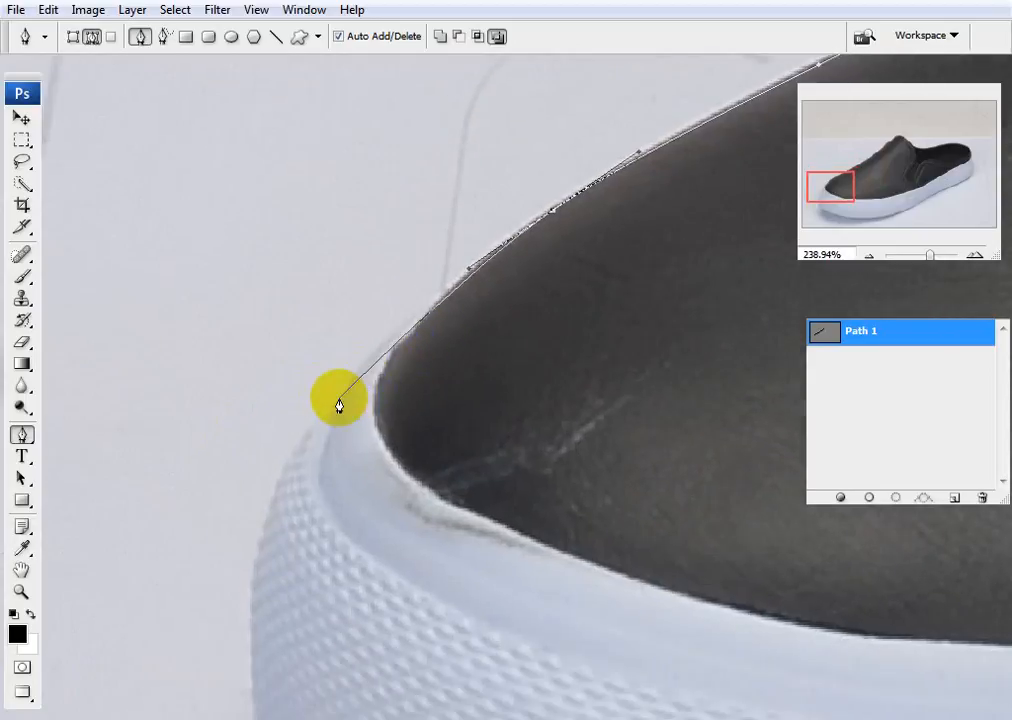
{"action": "left_click_drag", "start_coordinate": [310, 417], "coordinate": [342, 425]}
Curve the pen path around the sole's toe cap and onto its lower edge.
{"action": "scroll", "coordinate": [389, 406], "scroll_direction": "down", "scroll_amount": 5}
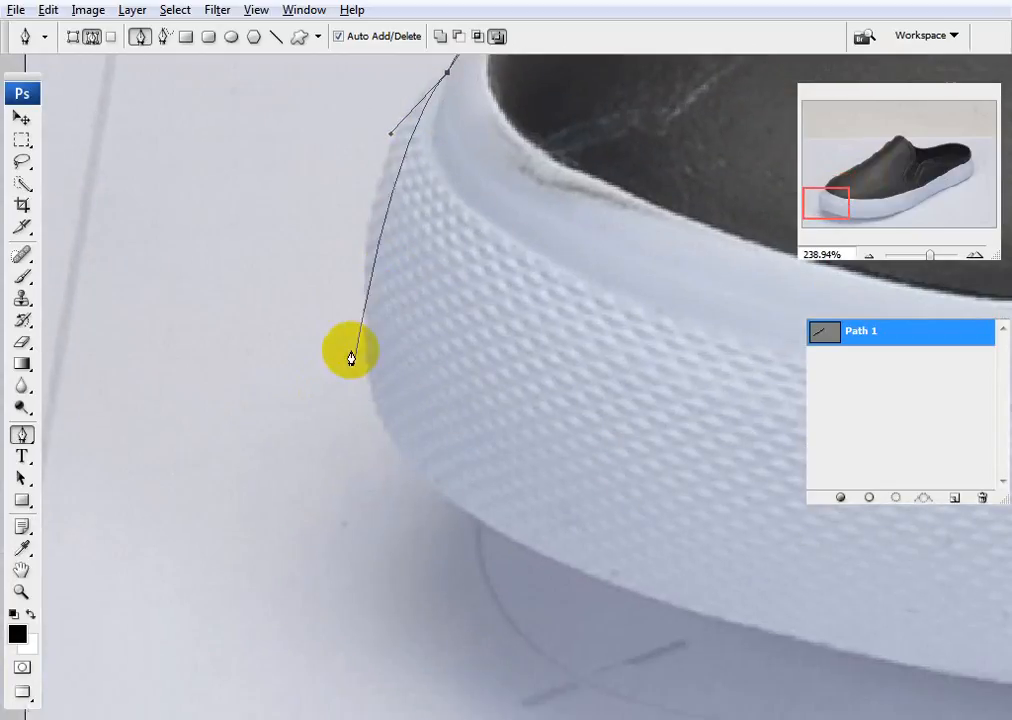
{"action": "left_click_drag", "start_coordinate": [368, 268], "coordinate": [361, 323]}
{"action": "scroll", "coordinate": [366, 309], "scroll_direction": "down", "scroll_amount": 2}
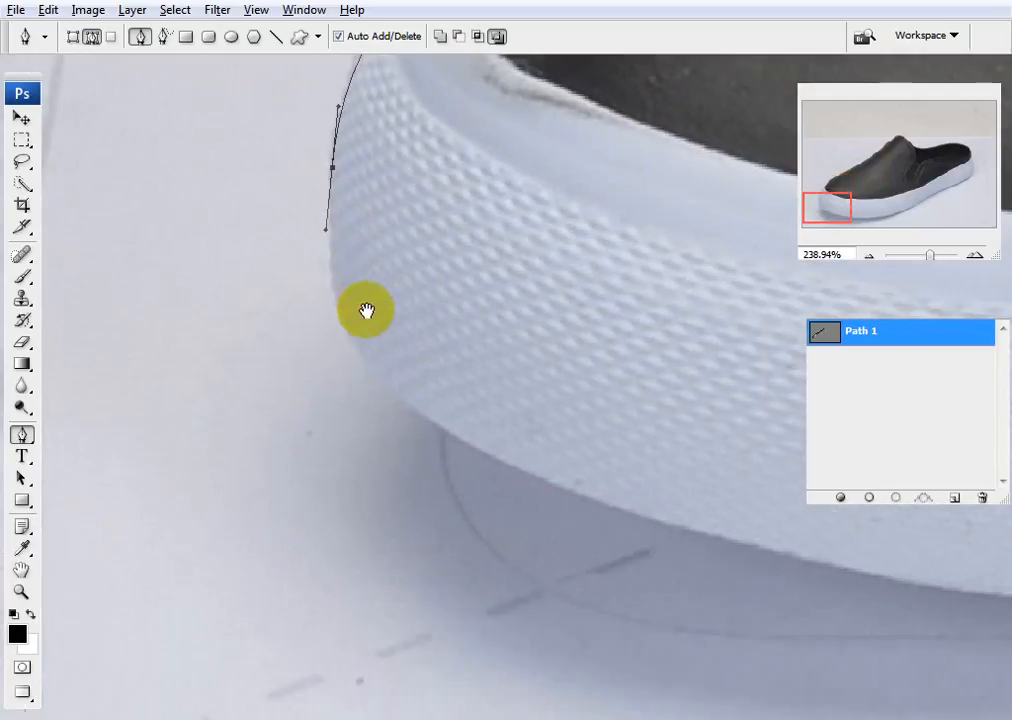
{"action": "left_click_drag", "start_coordinate": [407, 398], "coordinate": [487, 458]}
{"action": "left_click_drag", "start_coordinate": [554, 476], "coordinate": [92, 263]}
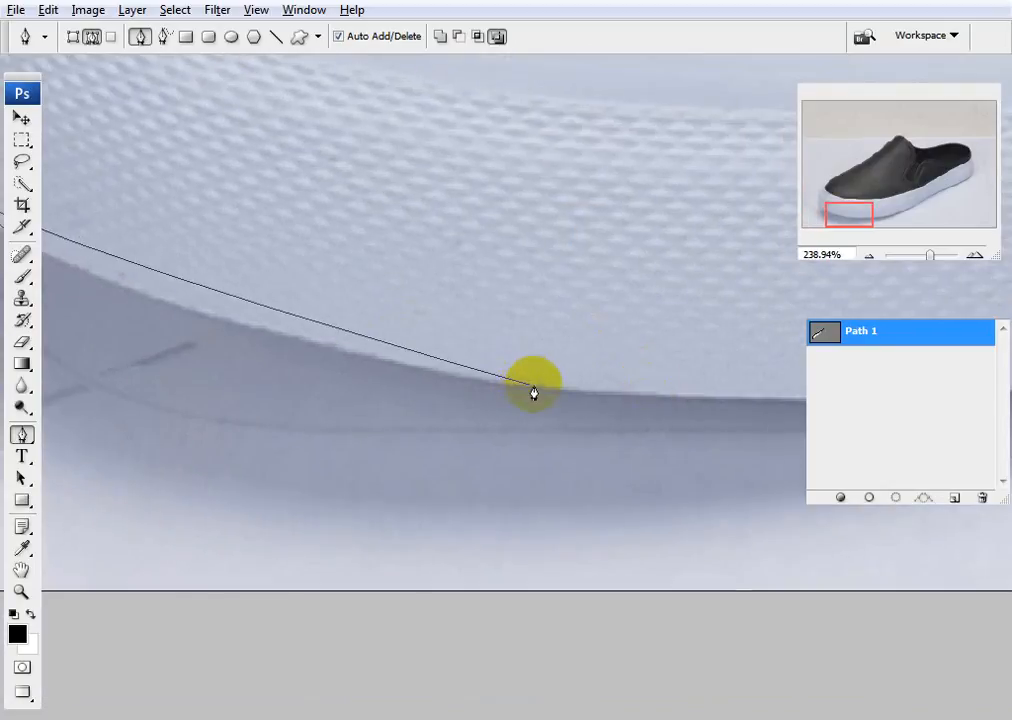
{"action": "left_click_drag", "start_coordinate": [556, 384], "coordinate": [740, 407]}
Trace the sole's lower edge beneath the textured toe section, up to the seam where the texture ends.
{"action": "left_click_drag", "start_coordinate": [637, 371], "coordinate": [310, 367]}
{"action": "left_click_drag", "start_coordinate": [637, 315], "coordinate": [430, 316]}
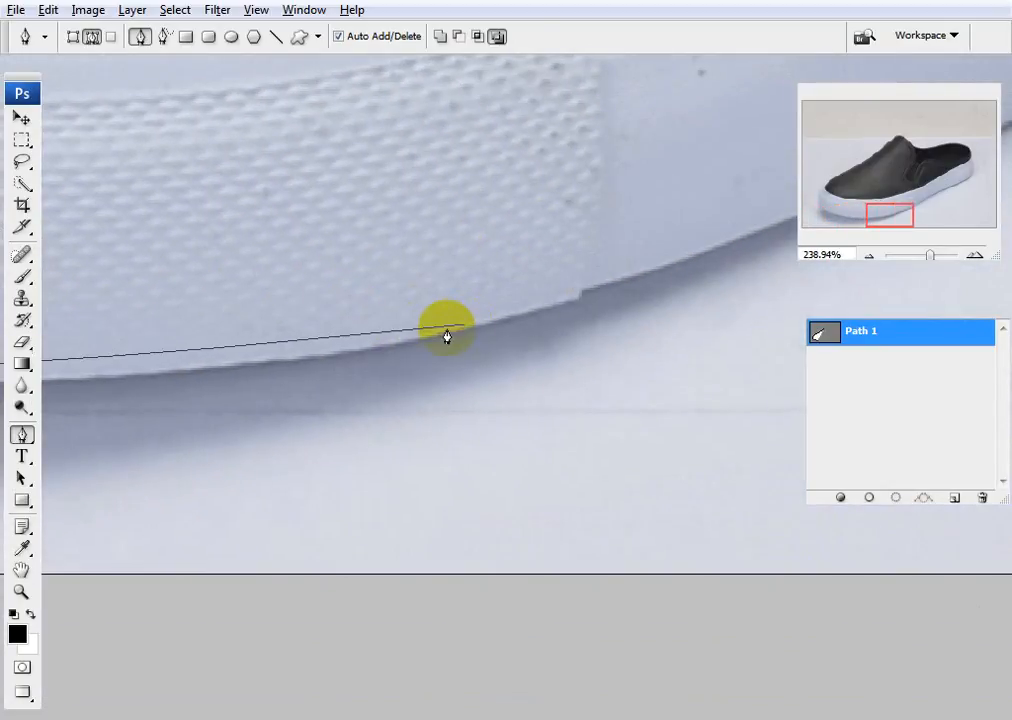
{"action": "left_click", "coordinate": [366, 346]}
{"action": "left_click_drag", "start_coordinate": [366, 346], "coordinate": [542, 332]}
{"action": "left_click_drag", "start_coordinate": [320, 358], "coordinate": [578, 284]}
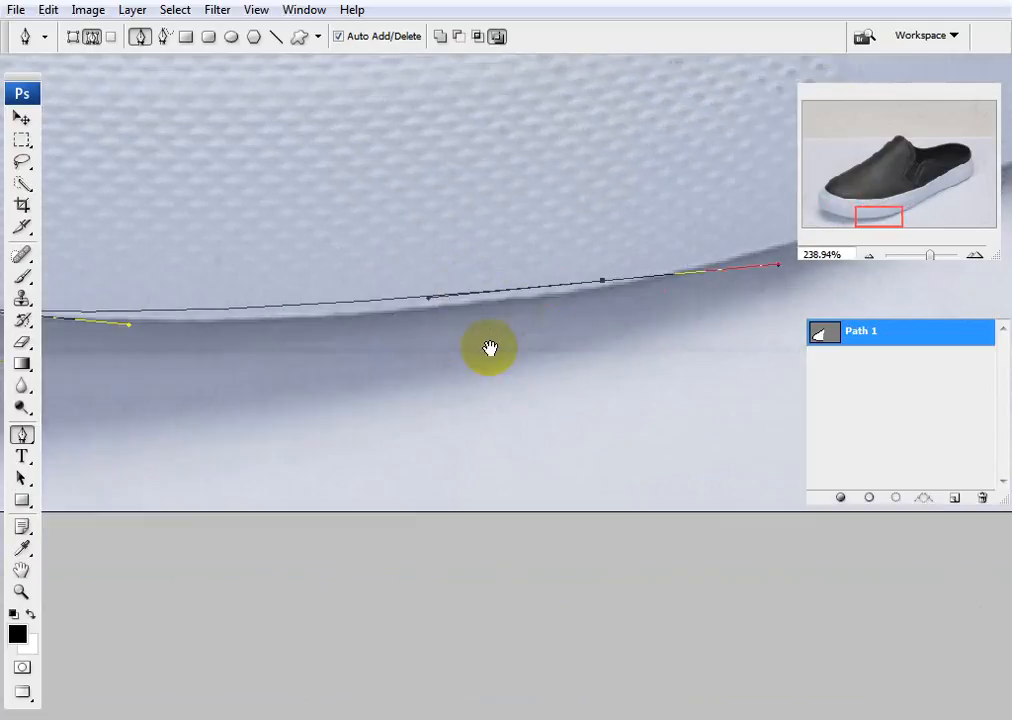
{"action": "left_click_drag", "start_coordinate": [567, 336], "coordinate": [478, 354]}
{"action": "left_click_drag", "start_coordinate": [409, 379], "coordinate": [350, 381]}
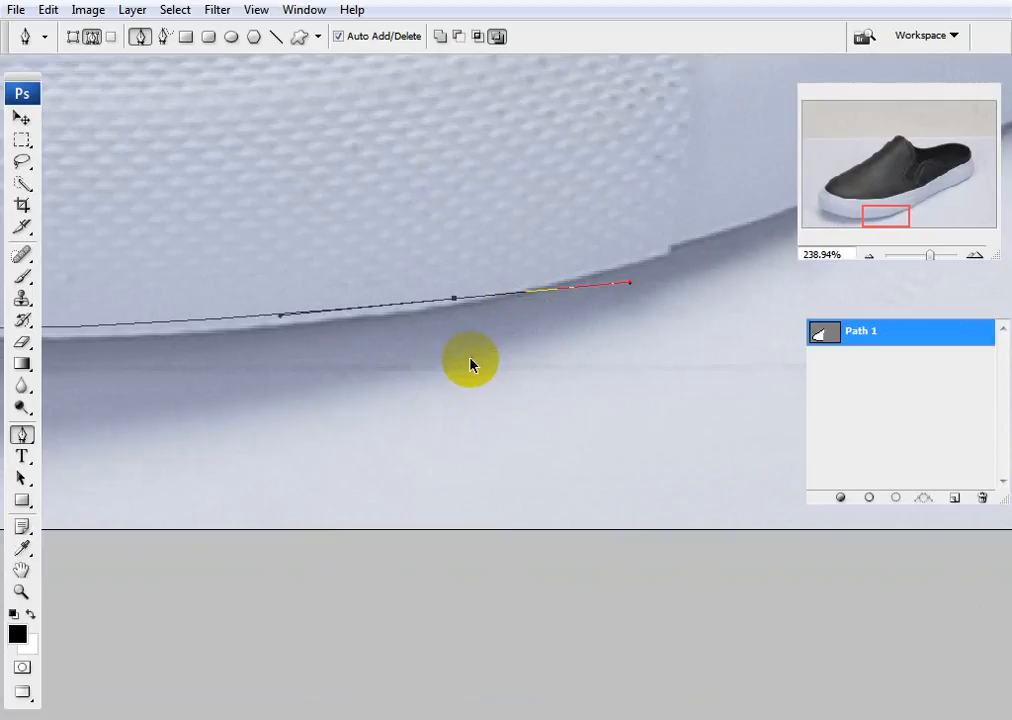
{"action": "left_click_drag", "start_coordinate": [407, 350], "coordinate": [587, 309]}
{"action": "left_click", "coordinate": [464, 326]}
{"action": "left_click_drag", "start_coordinate": [776, 272], "coordinate": [431, 328]}
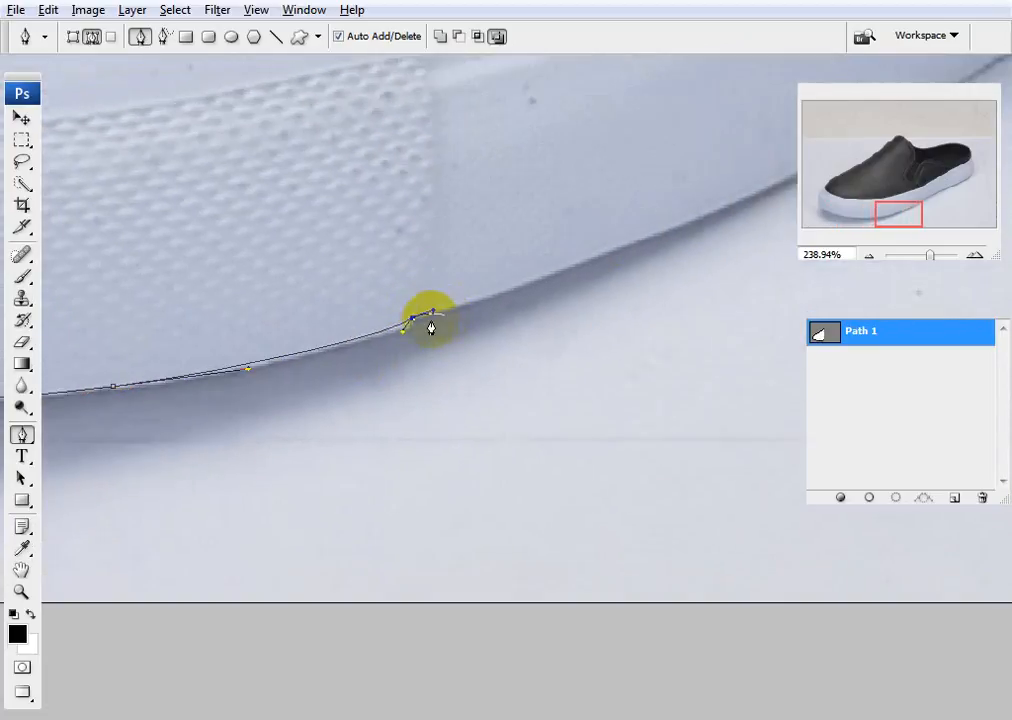
{"action": "left_click", "coordinate": [413, 321]}
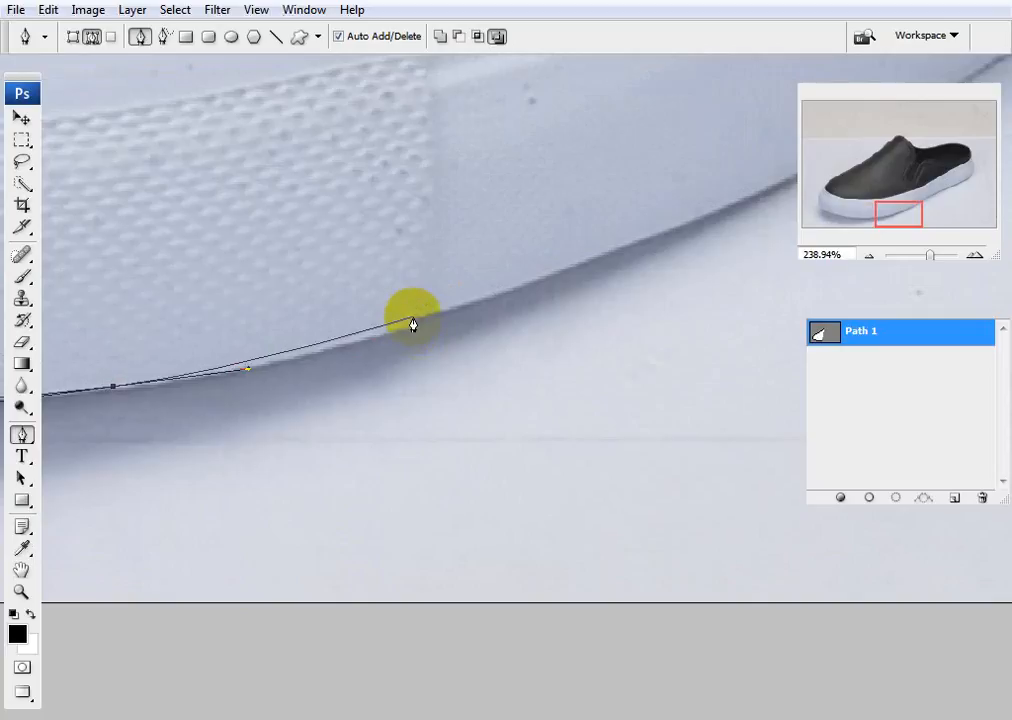
{"action": "left_click_drag", "start_coordinate": [411, 324], "coordinate": [432, 310]}
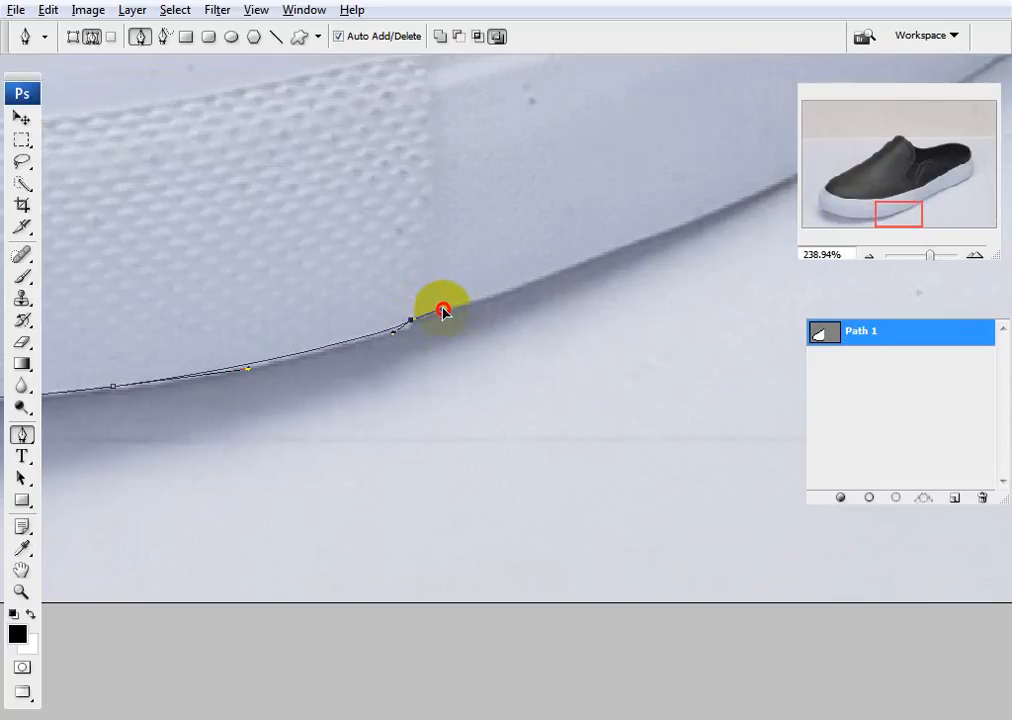
Extend the pen path along the smooth sole's lower edge from the seam towards the heel.
{"action": "key", "text": "space"}
{"action": "left_click_drag", "start_coordinate": [545, 265], "coordinate": [443, 325]}
{"action": "left_click_drag", "start_coordinate": [474, 301], "coordinate": [583, 241]}
{"action": "key", "text": "space"}
{"action": "left_click_drag", "start_coordinate": [583, 242], "coordinate": [528, 255]}
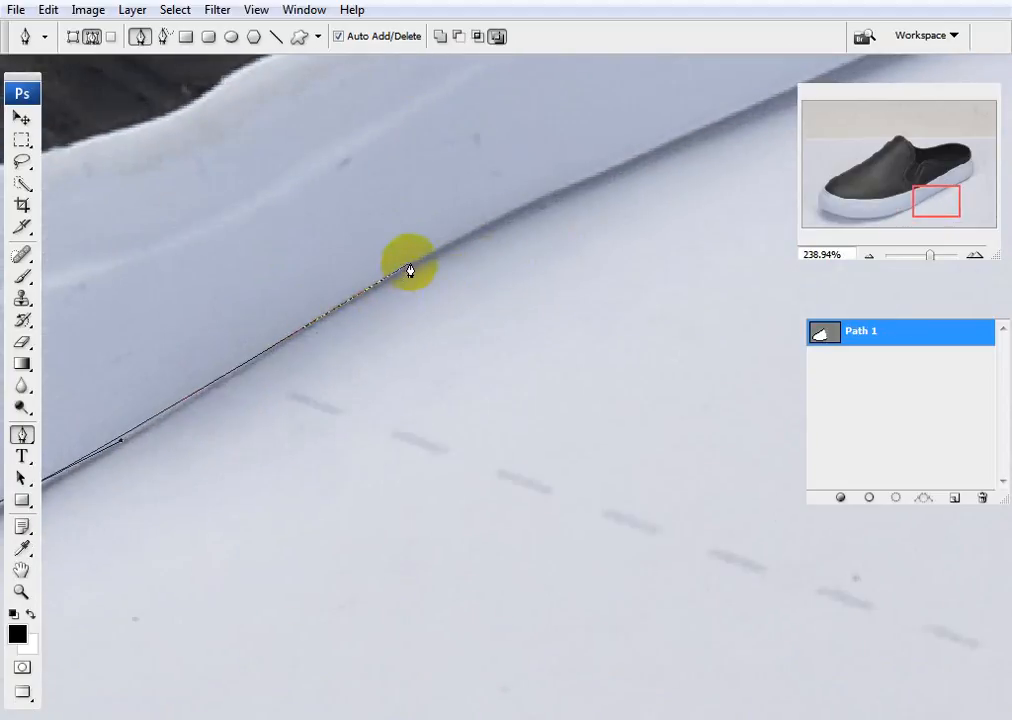
{"action": "left_click_drag", "start_coordinate": [410, 262], "coordinate": [514, 206]}
{"action": "scroll", "coordinate": [514, 206], "scroll_direction": "up", "scroll_amount": 3}
{"action": "scroll", "coordinate": [514, 206], "scroll_direction": "right", "scroll_amount": 6}
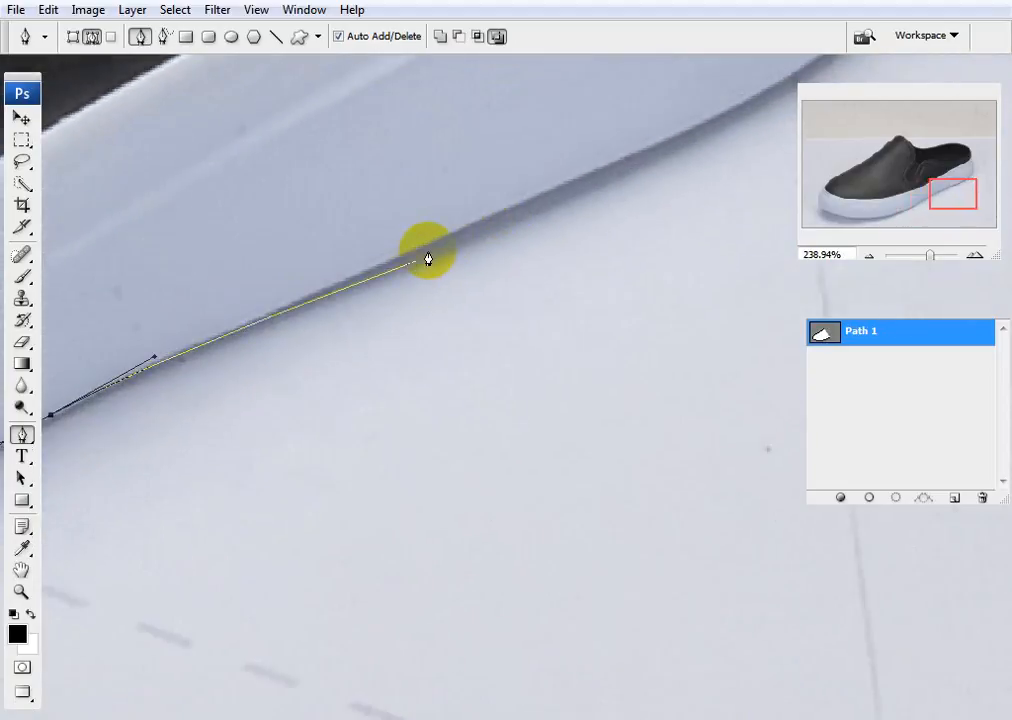
{"action": "left_click_drag", "start_coordinate": [454, 229], "coordinate": [561, 185]}
{"action": "key", "text": "space"}
{"action": "left_click_drag", "start_coordinate": [705, 169], "coordinate": [221, 378]}
{"action": "left_click_drag", "start_coordinate": [331, 263], "coordinate": [412, 206]}
{"action": "key", "text": "space"}
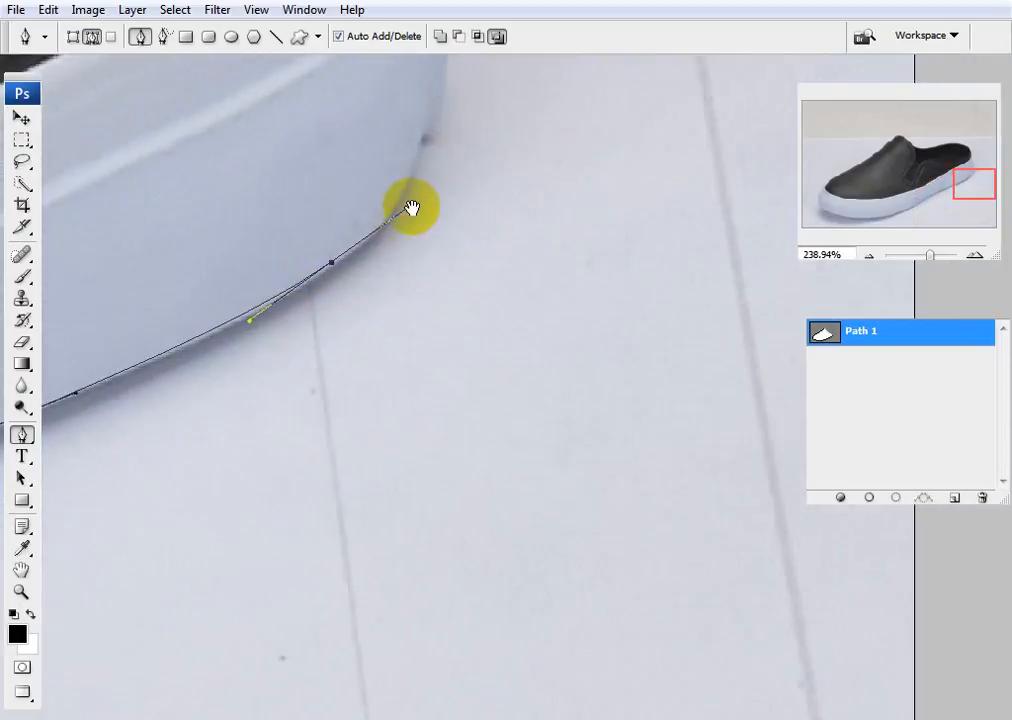
{"action": "left_click_drag", "start_coordinate": [481, 80], "coordinate": [429, 332]}
{"action": "left_click_drag", "start_coordinate": [360, 405], "coordinate": [352, 335]}
{"action": "key", "text": "ctrl+z"}
Curve the pen path around the lower corner of the heel and up the back of the sole.
{"action": "key", "text": "space"}
{"action": "key", "text": "space"}
{"action": "left_click_drag", "start_coordinate": [273, 441], "coordinate": [474, 293]}
{"action": "left_click_drag", "start_coordinate": [417, 301], "coordinate": [258, 450]}
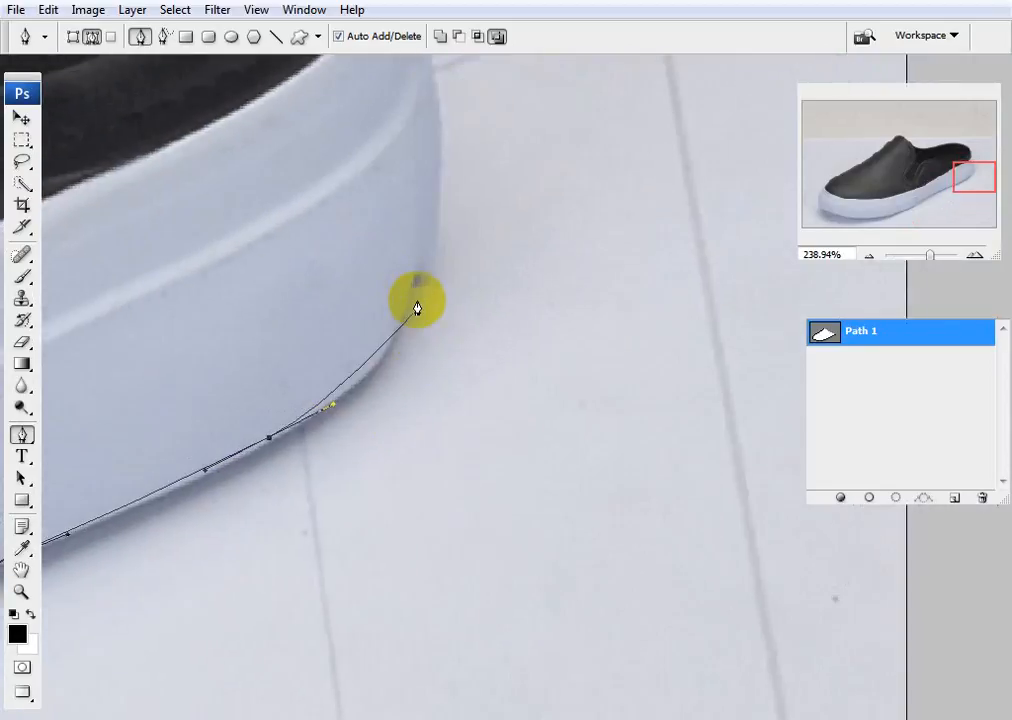
{"action": "left_click_drag", "start_coordinate": [416, 275], "coordinate": [430, 236]}
{"action": "left_click_drag", "start_coordinate": [457, 191], "coordinate": [411, 472]}
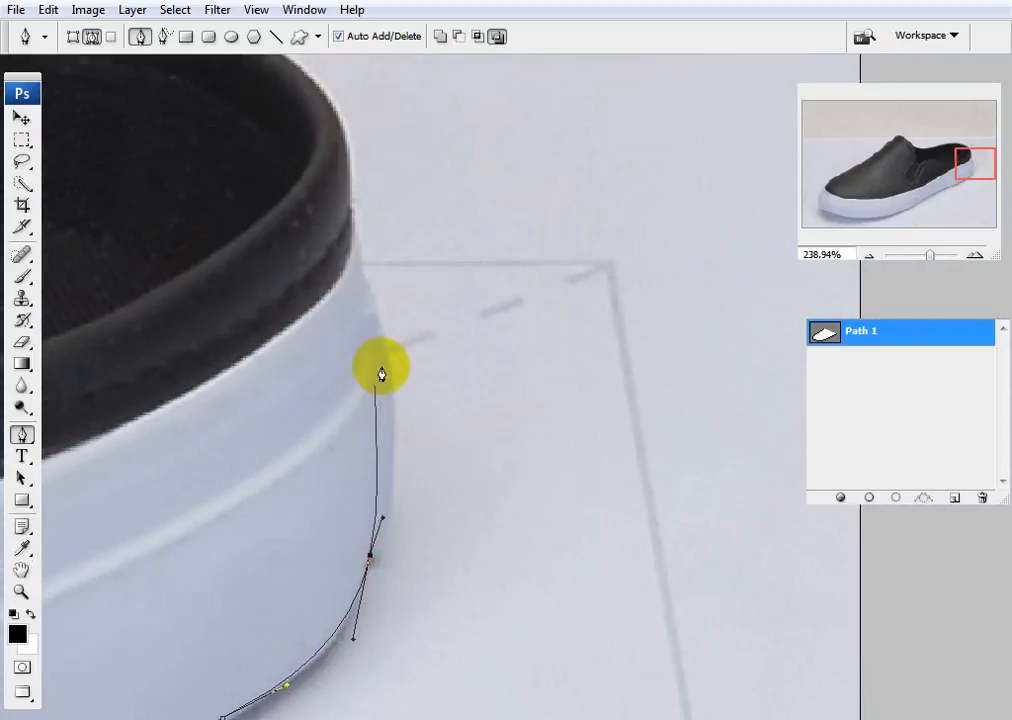
{"action": "mouse_move", "coordinate": [380, 339]}
{"action": "left_mouse_down"}
{"action": "mouse_move", "coordinate": [366, 263]}
{"action": "mouse_move", "coordinate": [376, 330]}
{"action": "left_mouse_up"}
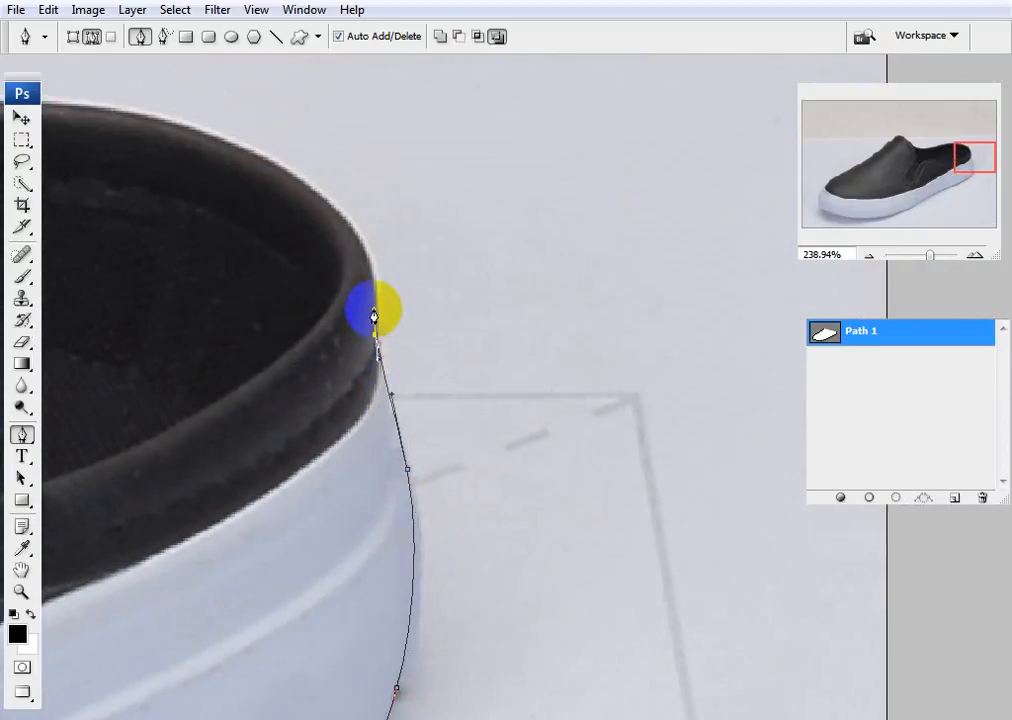
{"action": "left_click_drag", "start_coordinate": [364, 436], "coordinate": [389, 283]}
{"action": "key", "text": "ctrl+alt+z"}
{"action": "key", "text": "ctrl+alt+z"}
{"action": "key", "text": "ctrl+alt+z"}
Trace from the top of the sole up the back of the heel and around the shoe opening's rear corner.
{"action": "left_click_drag", "start_coordinate": [390, 276], "coordinate": [393, 360]}
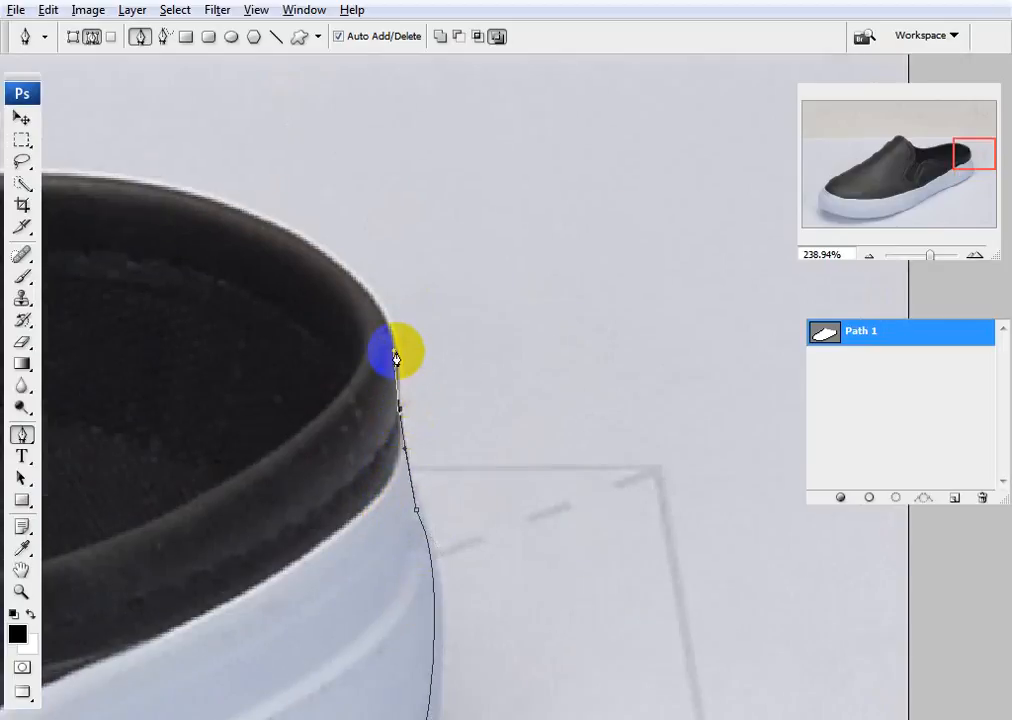
{"action": "left_click_drag", "start_coordinate": [379, 284], "coordinate": [417, 381]}
{"action": "left_click_drag", "start_coordinate": [362, 351], "coordinate": [294, 312]}
{"action": "left_click_drag", "start_coordinate": [385, 398], "coordinate": [310, 284]}
{"action": "key", "text": "ctrl+z"}
{"action": "left_click_drag", "start_coordinate": [140, 260], "coordinate": [440, 375]}
Continue the pen path along the shoe opening's far rim to where it meets the tongue.
{"action": "left_click", "coordinate": [387, 347]}
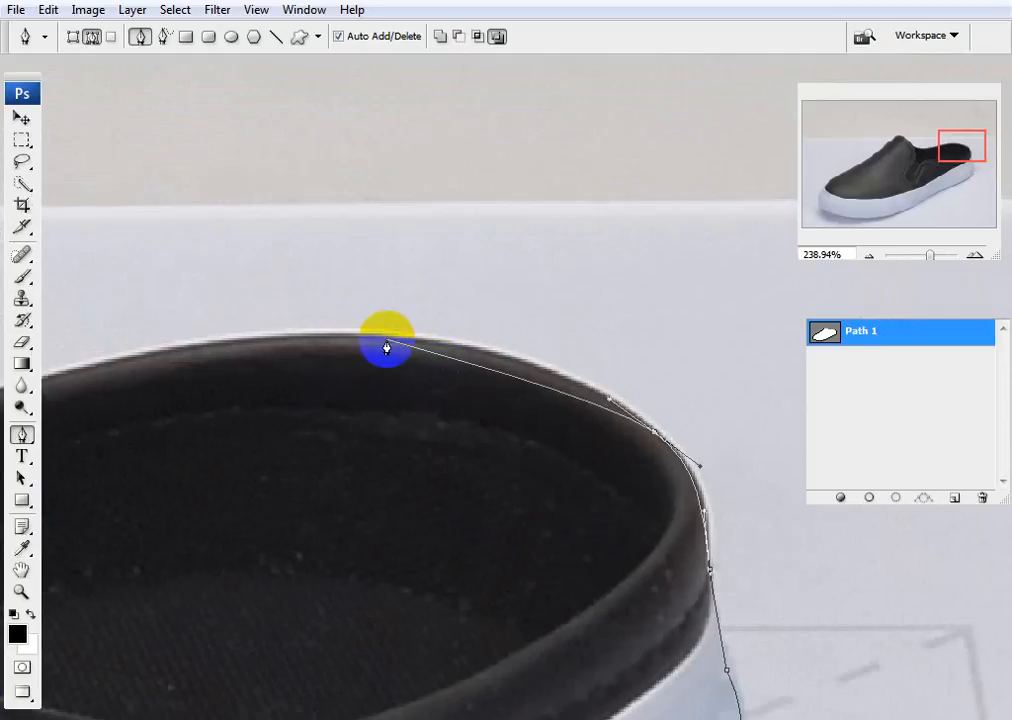
{"action": "left_click_drag", "start_coordinate": [387, 347], "coordinate": [251, 340]}
{"action": "left_click_drag", "start_coordinate": [449, 316], "coordinate": [705, 296]}
{"action": "left_click_drag", "start_coordinate": [160, 388], "coordinate": [426, 347]}
{"action": "left_click_drag", "start_coordinate": [506, 336], "coordinate": [580, 405]}
{"action": "left_click_drag", "start_coordinate": [440, 395], "coordinate": [413, 349]}
Trace over the rounded top of the tongue and close the path at its starting anchor point.
{"action": "left_click_drag", "start_coordinate": [494, 397], "coordinate": [577, 473]}
{"action": "left_click_drag", "start_coordinate": [429, 375], "coordinate": [341, 316]}
{"action": "left_click", "coordinate": [413, 345]}
{"action": "left_click_drag", "start_coordinate": [243, 355], "coordinate": [350, 346]}
{"action": "left_click_drag", "start_coordinate": [312, 381], "coordinate": [221, 460]}
{"action": "key", "text": "ctrl+z"}
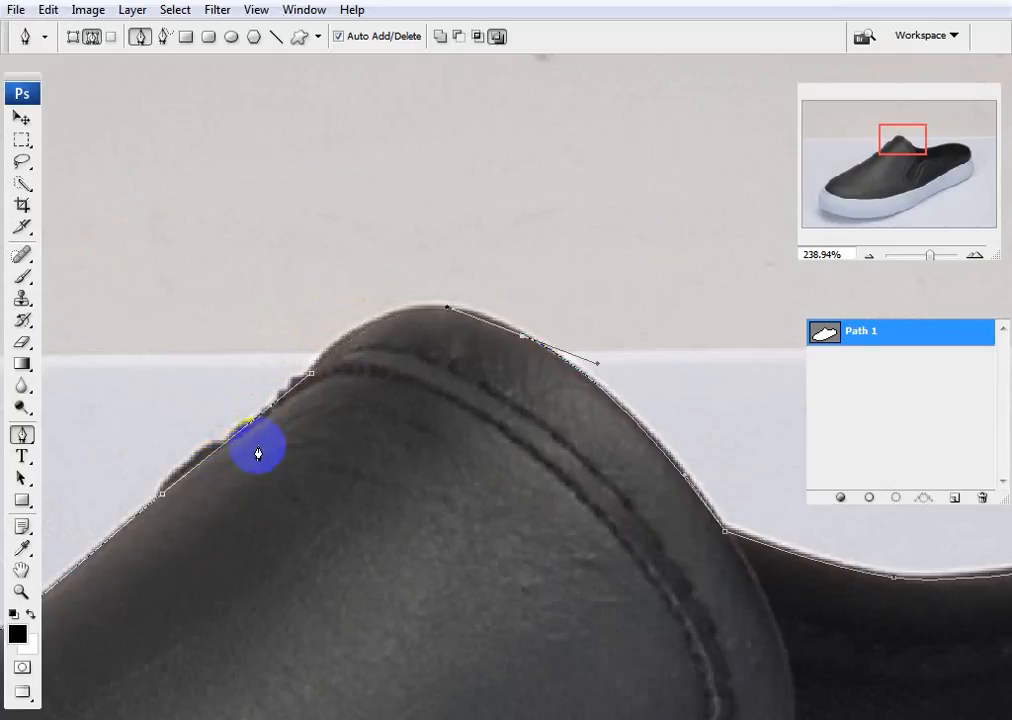
{"action": "left_click_drag", "start_coordinate": [289, 449], "coordinate": [250, 455]}
Convert the closed shoe outline path into a selection.
{"action": "left_click_drag", "start_coordinate": [407, 432], "coordinate": [207, 234]}
{"action": "scroll", "coordinate": [305, 343], "scroll_direction": "down", "scroll_amount": 6}
{"action": "scroll", "coordinate": [305, 343], "scroll_direction": "down", "scroll_amount": 2}
{"action": "key", "text": "alt+space"}
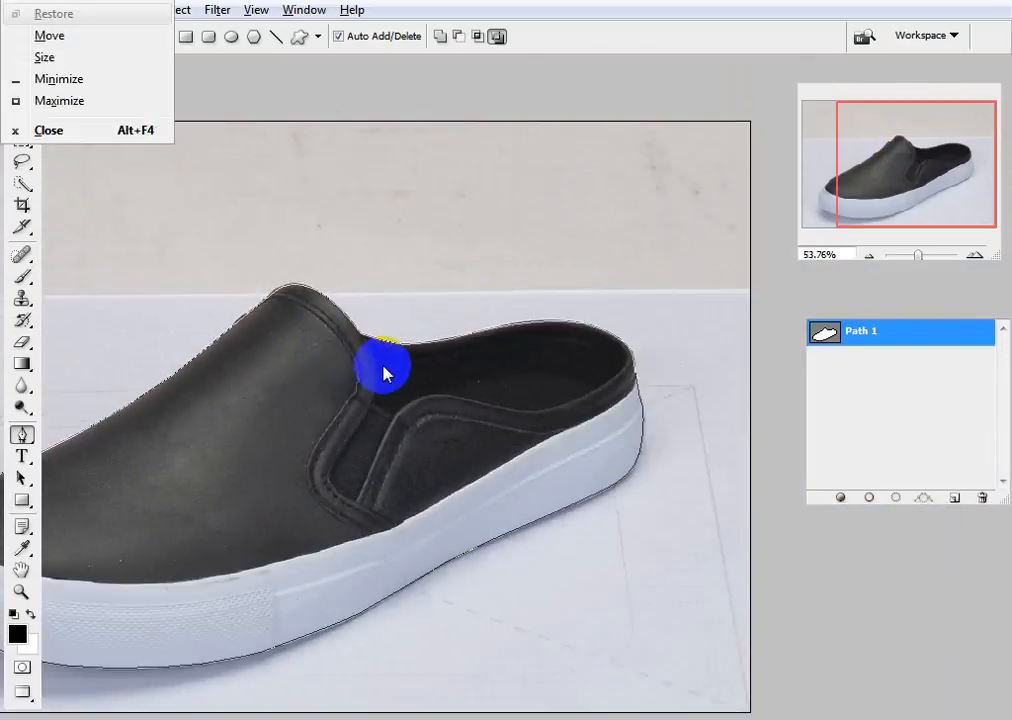
{"action": "left_click_drag", "start_coordinate": [280, 490], "coordinate": [387, 403]}
{"action": "key", "text": "alt"}
{"action": "key", "text": "space"}
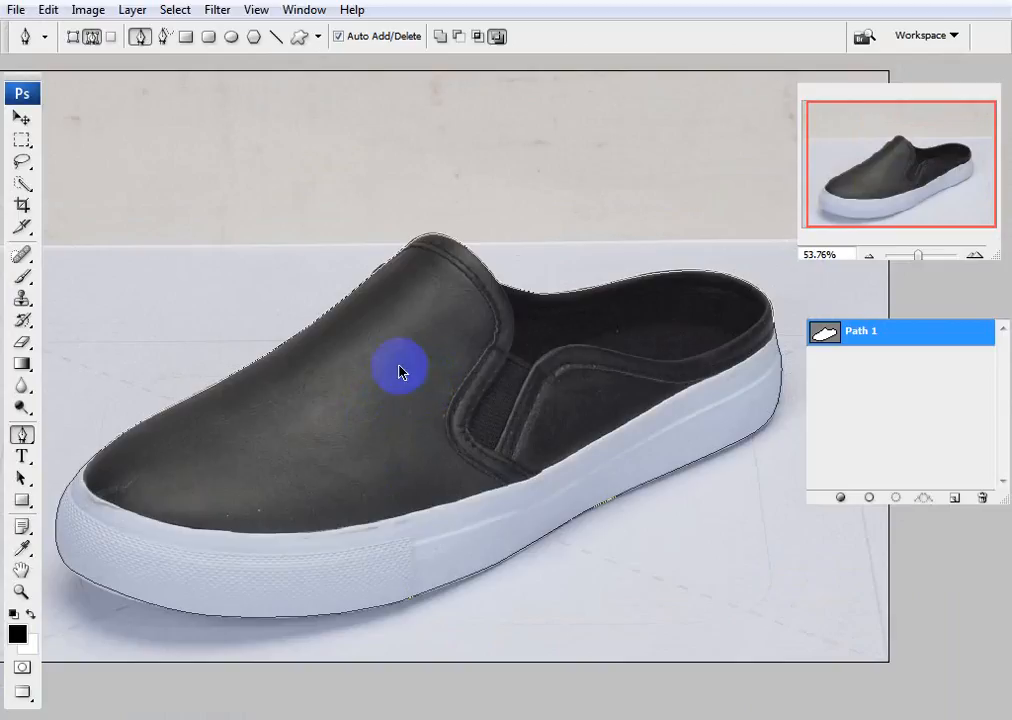
{"action": "key", "text": "ctrl+Return"}
{"action": "left_click_drag", "start_coordinate": [431, 289], "coordinate": [467, 400]}
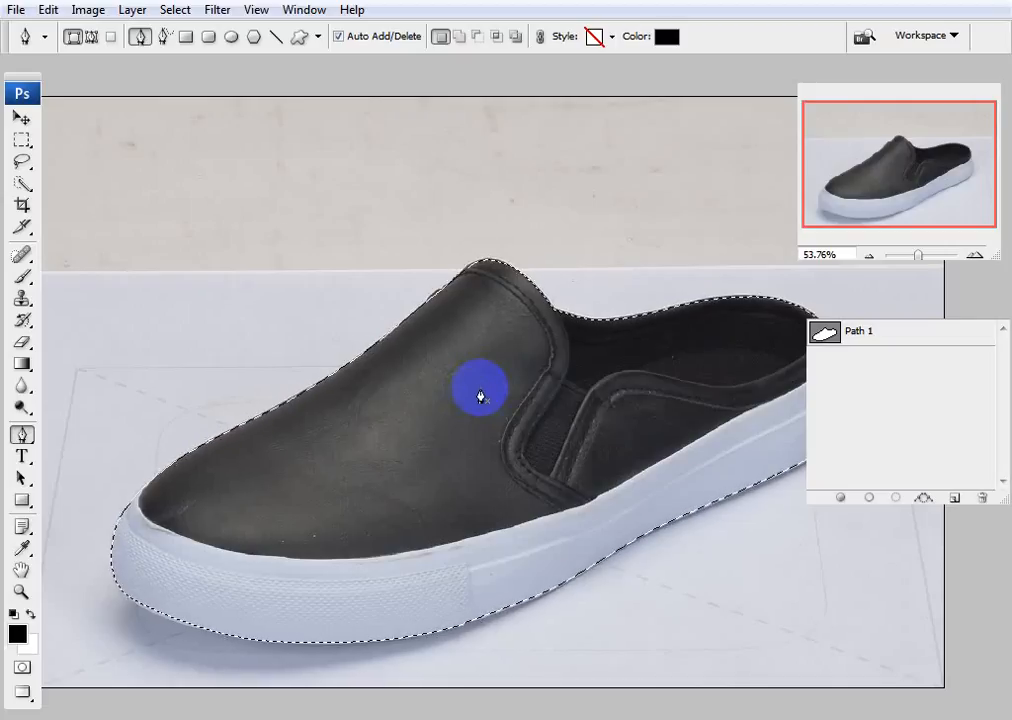
Preview the shoe cut-out in Quick Mask mode and return to standard mode.
{"action": "key", "text": "q"}
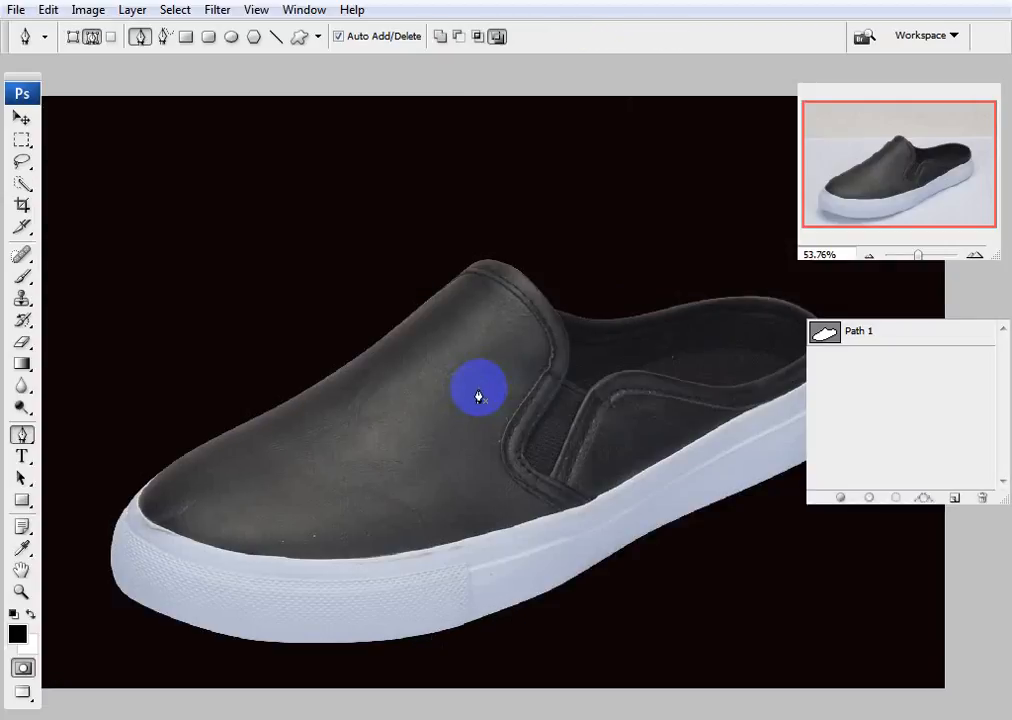
{"action": "key", "text": "space"}
{"action": "left_click_drag", "start_coordinate": [434, 382], "coordinate": [486, 418]}
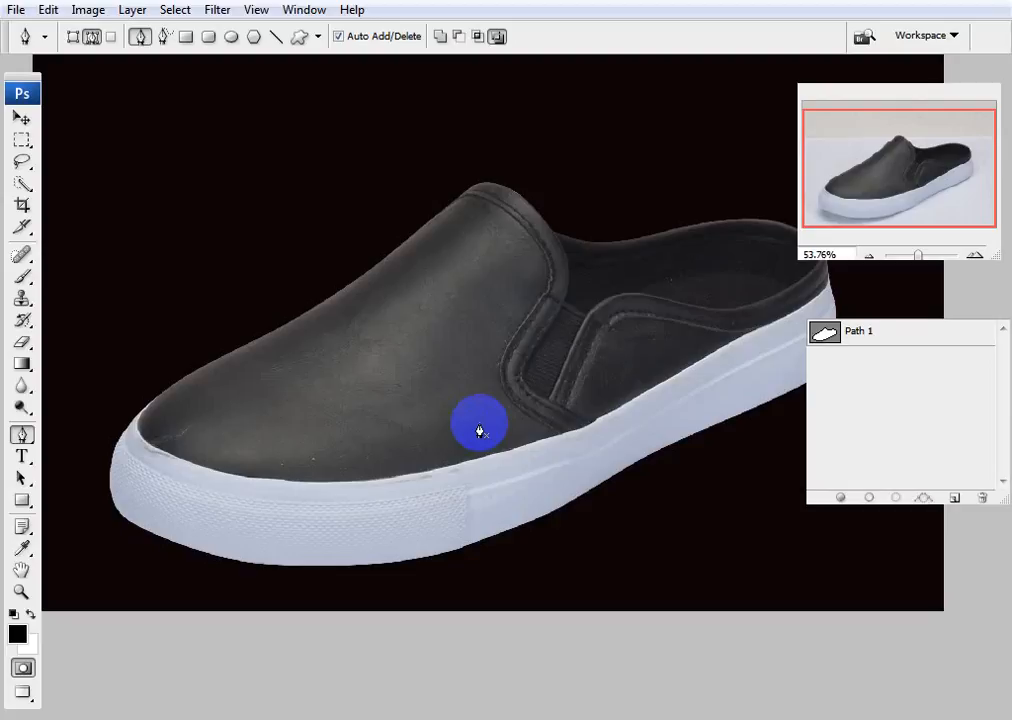
{"action": "left_click_drag", "start_coordinate": [480, 430], "coordinate": [497, 450]}
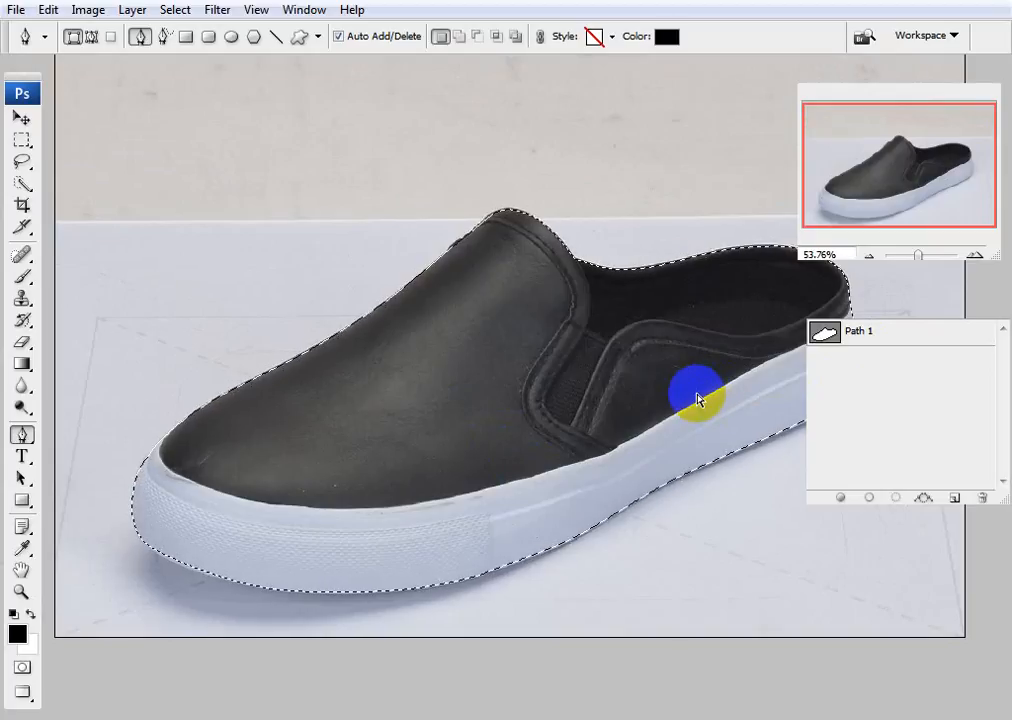
Clear the shoe selection and close the image.
{"action": "key", "text": "ctrl+d"}
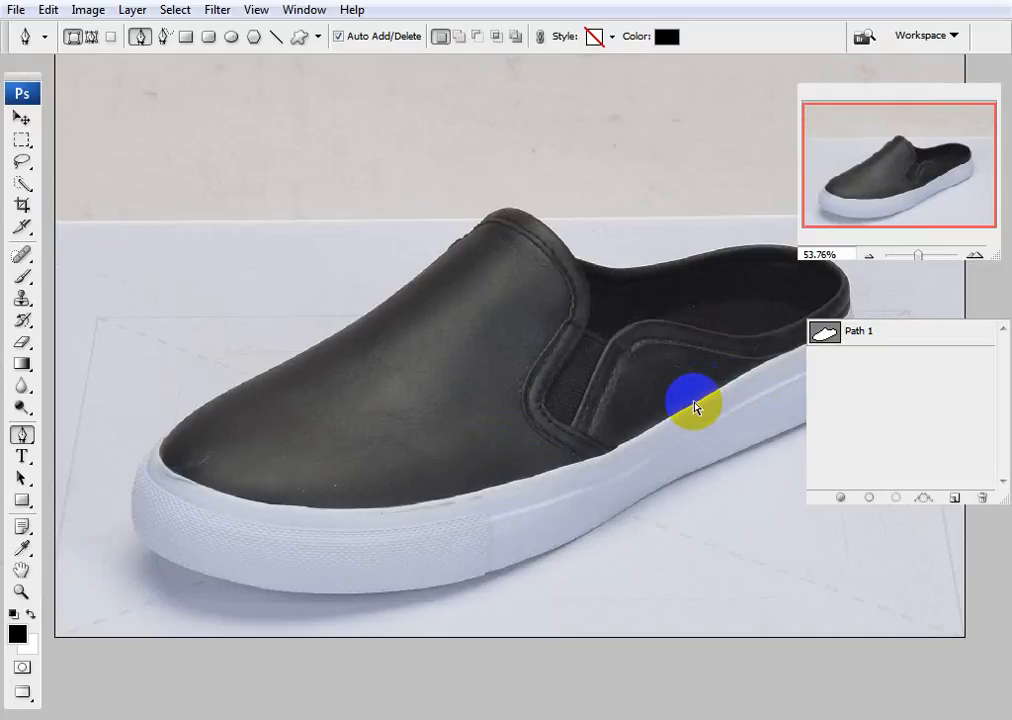
{"action": "key", "text": "ctrl+w"}
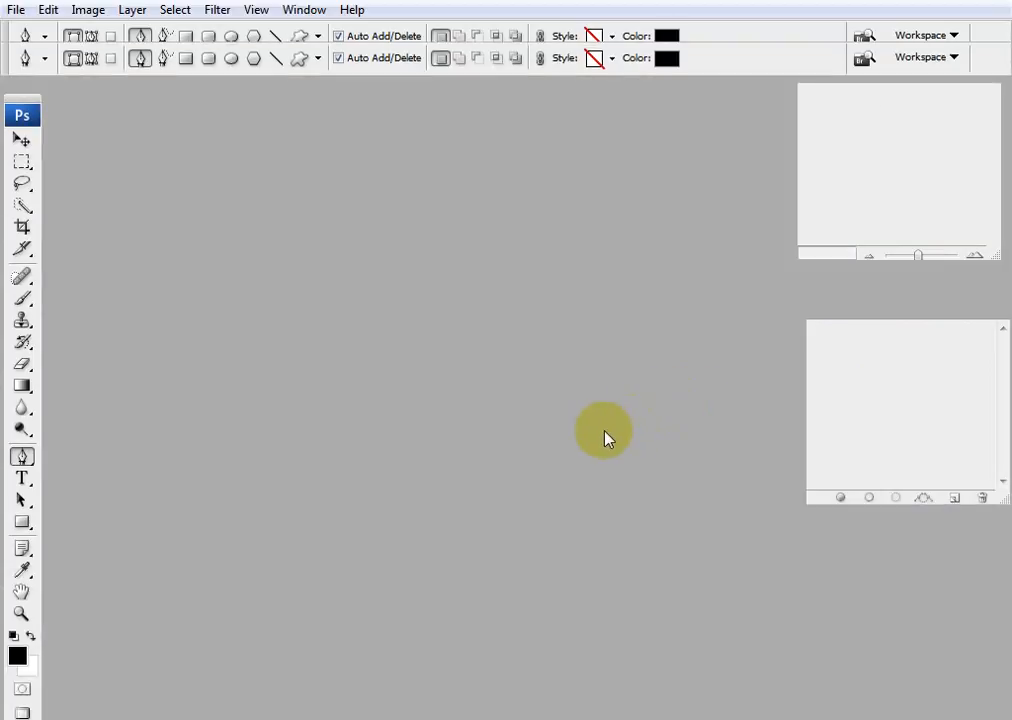